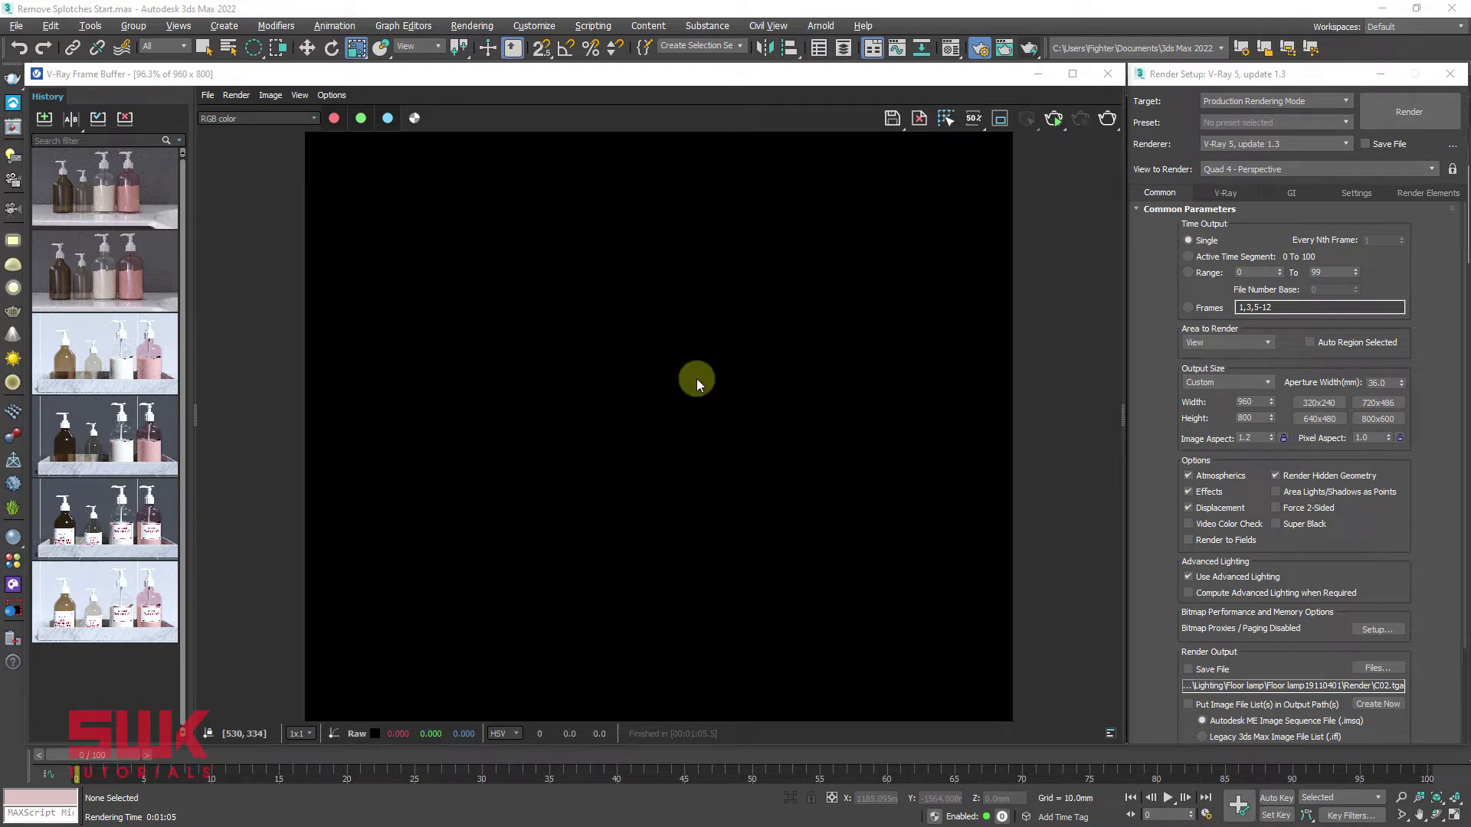
Render the purple floor lamp scene in V-Ray and view it in the frame buffer
left_click(1107, 118)
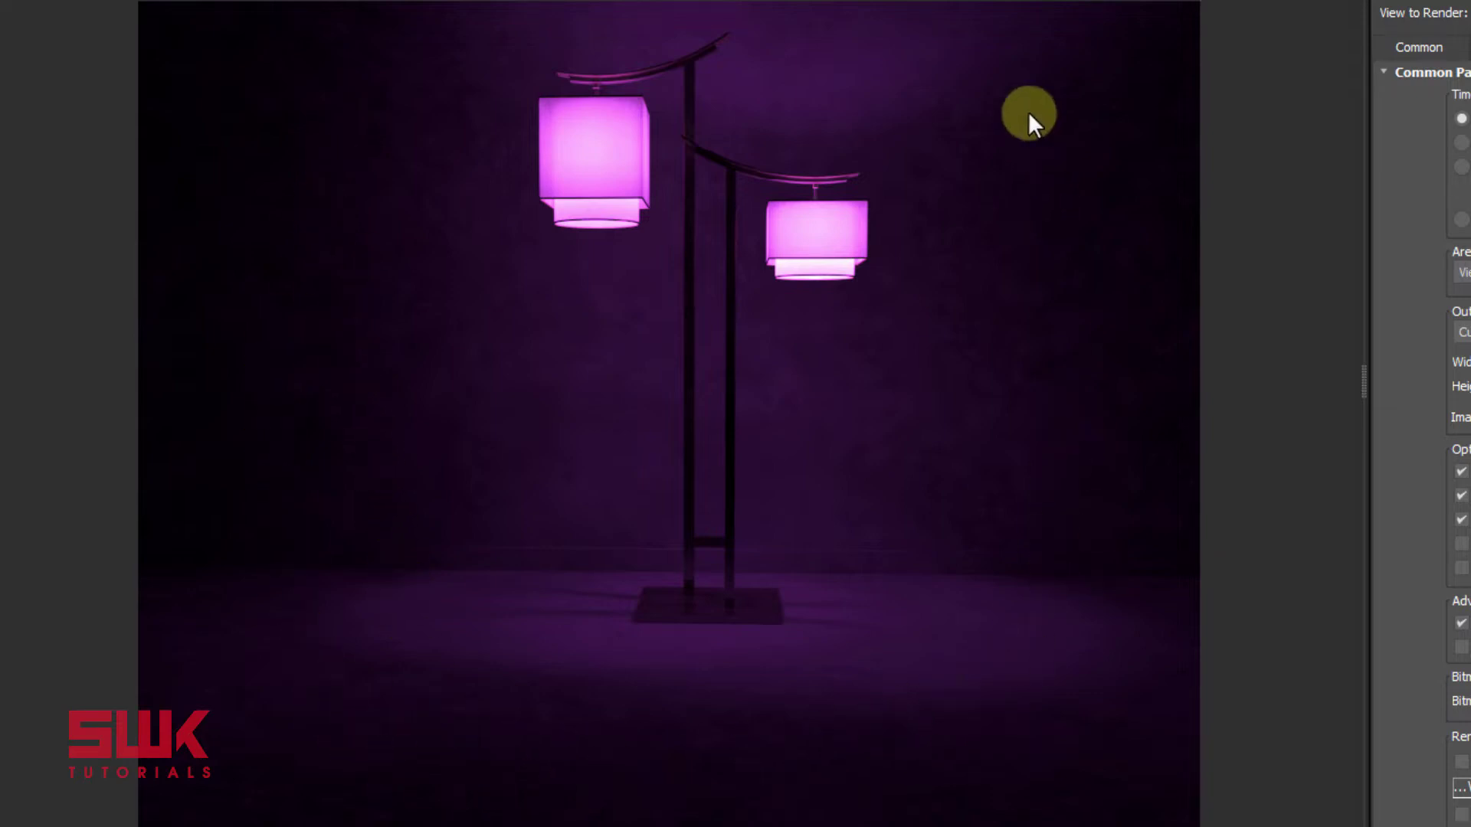
scroll(1002, 238, "up", 2)
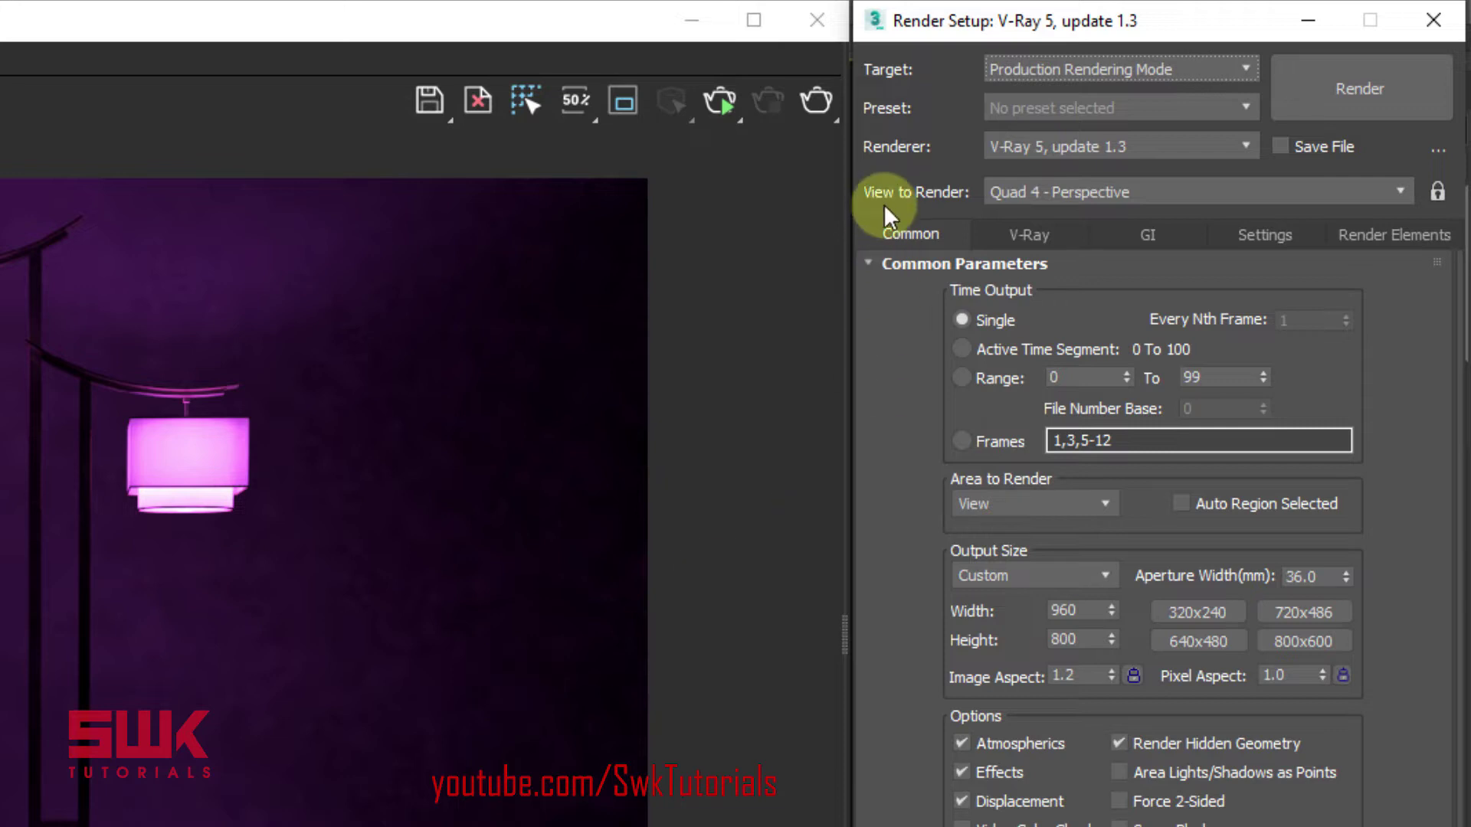
Show the GI tab with irradiance map at High, Subdivs 50, Interp. samples 20
left_click(1186, 241)
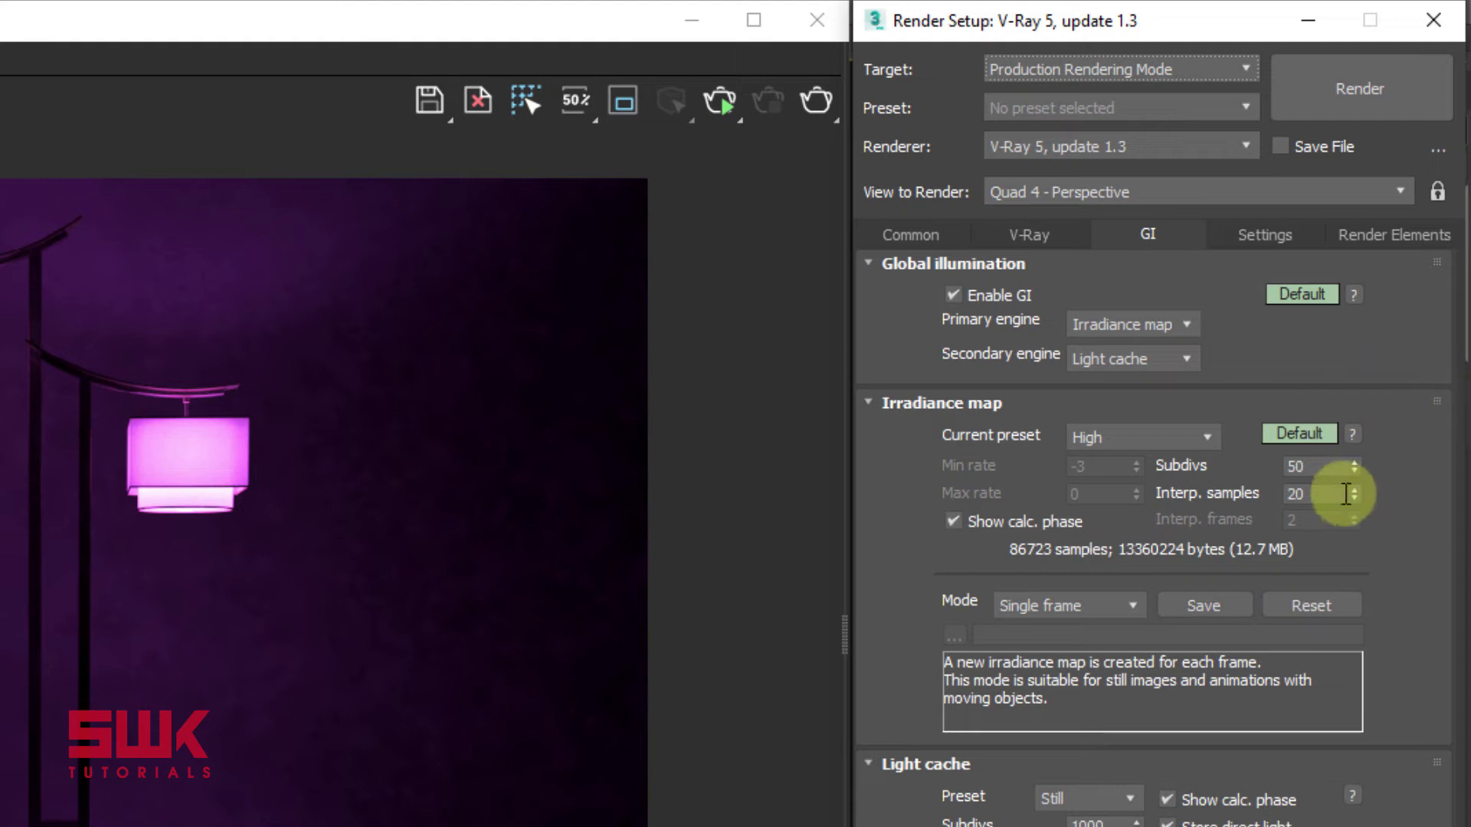
Set irradiance map Subdivs from 50 to 100 and Interp. samples to 90
left_click_drag(1311, 466, 1246, 474)
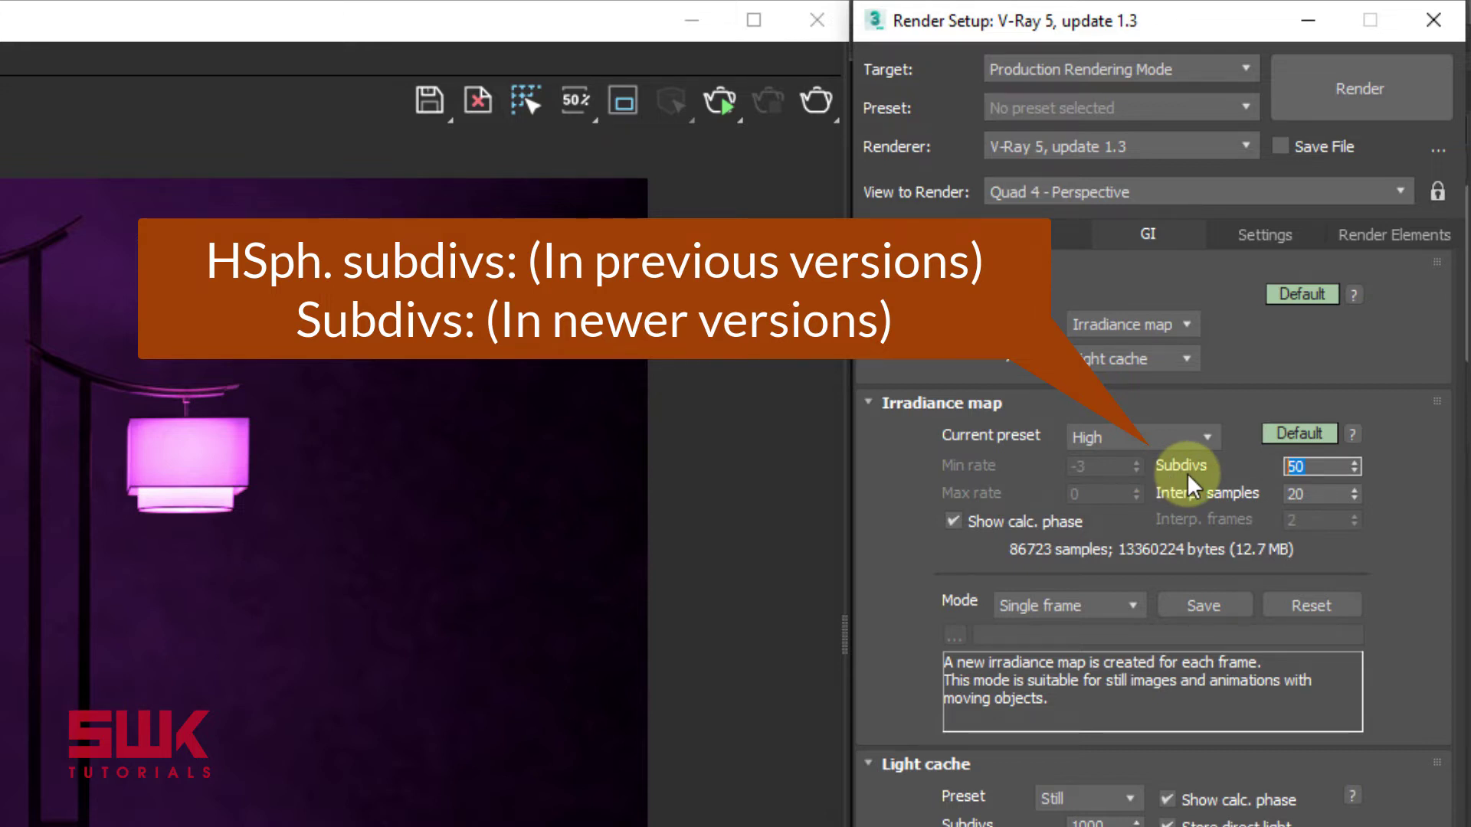
type("100")
key("Return")
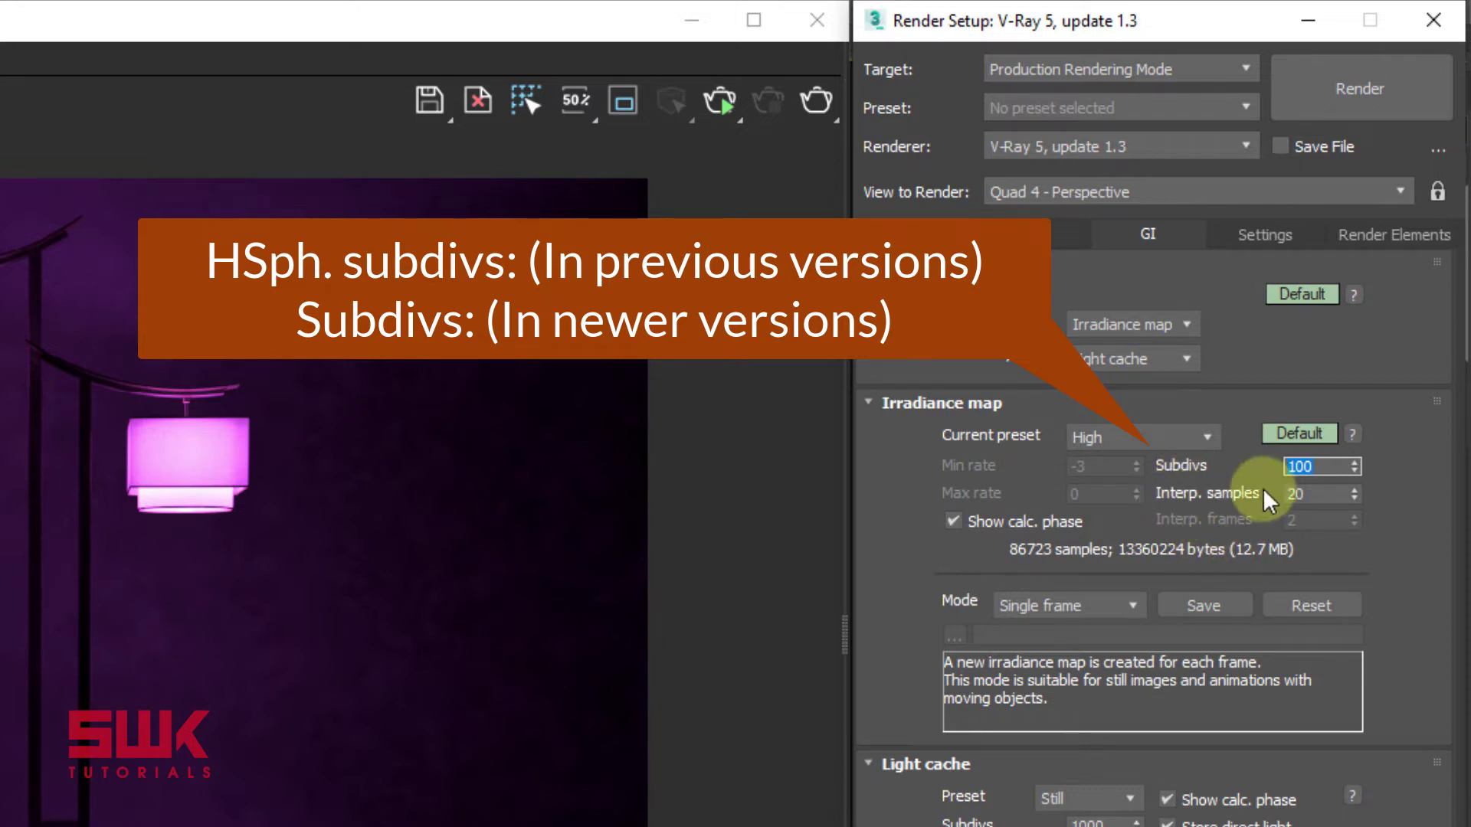
key("Tab")
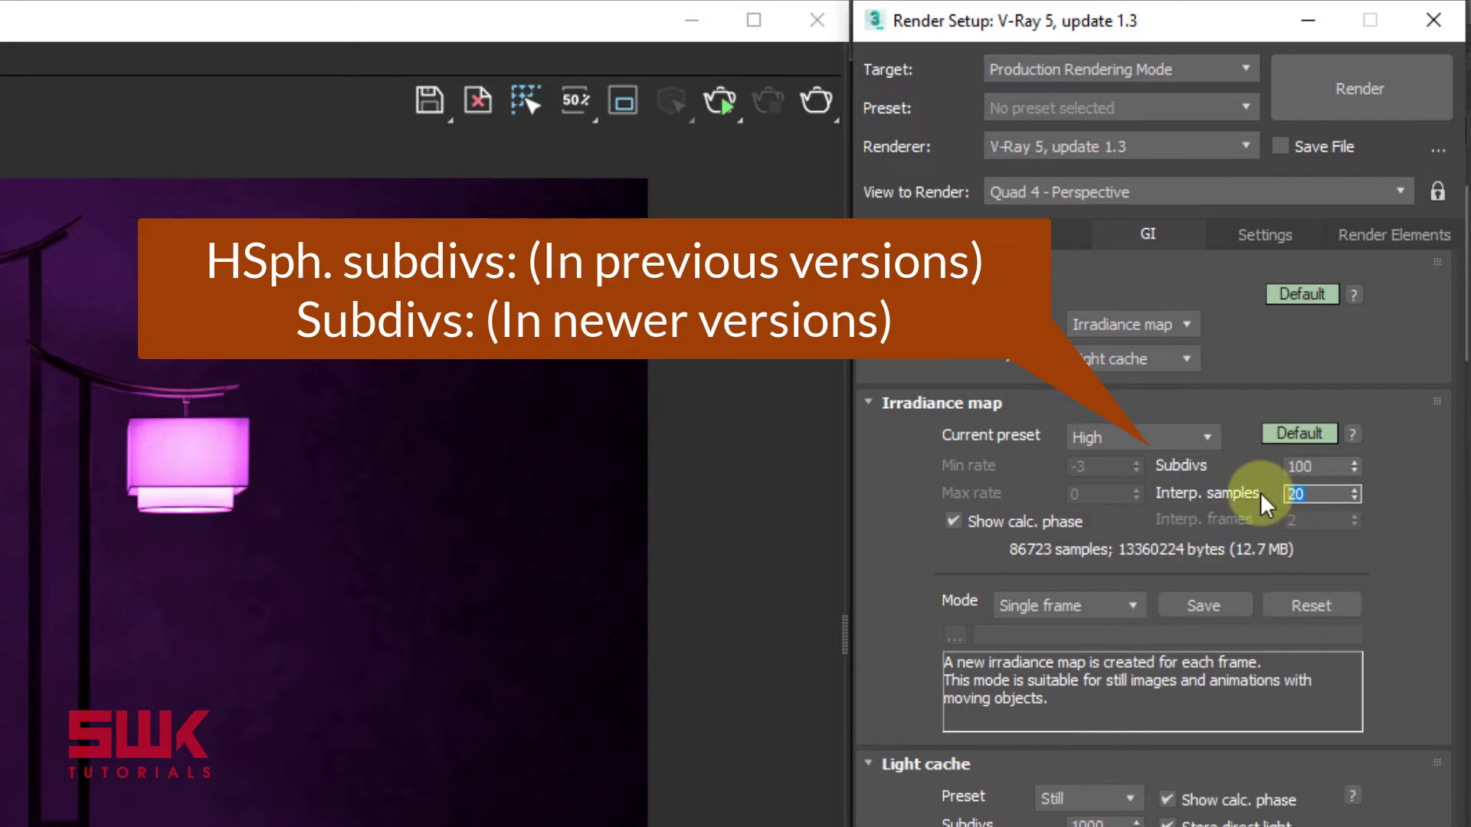
type("90")
key("Return")
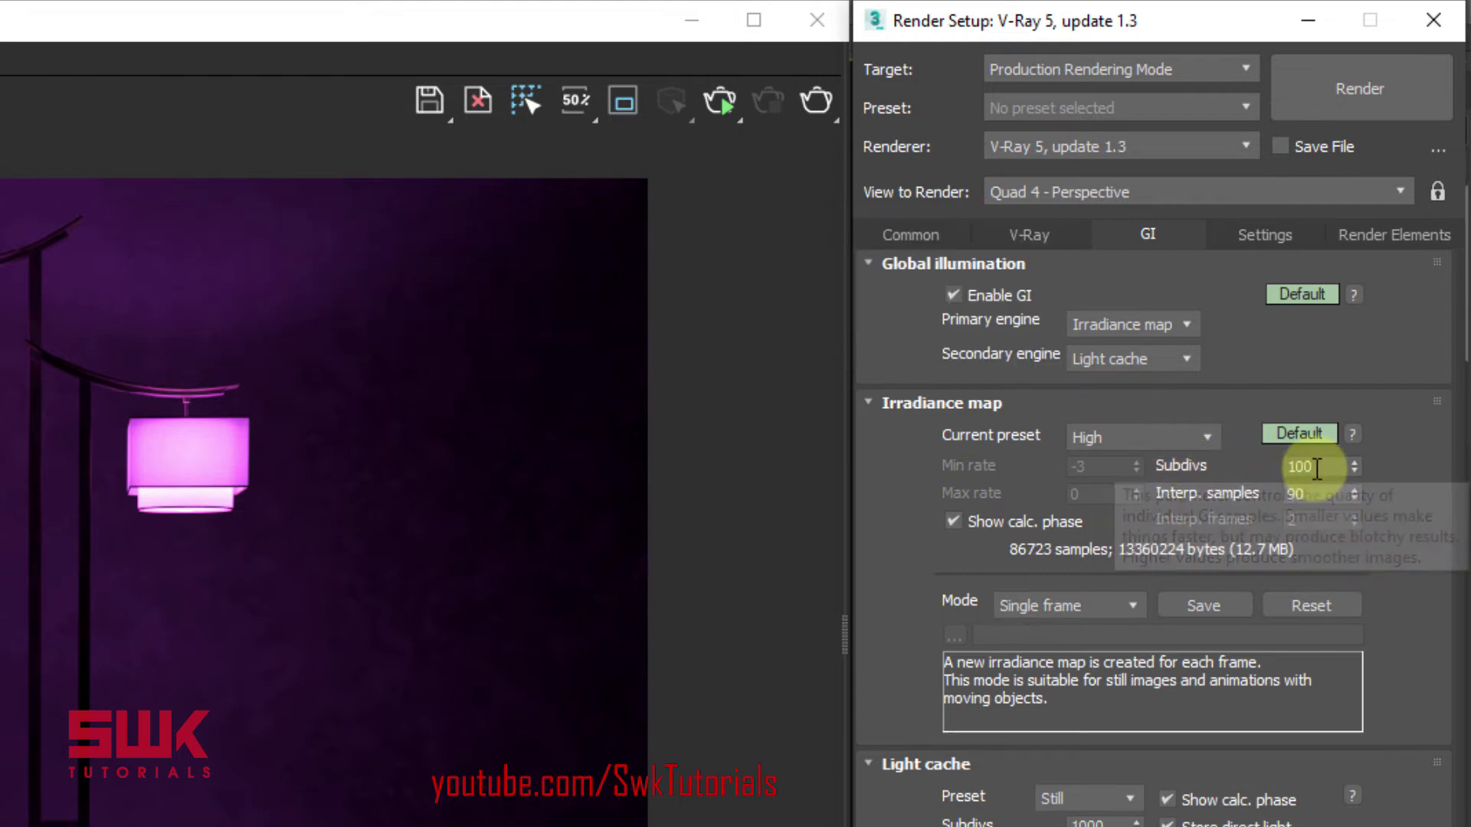
double_click(1279, 467)
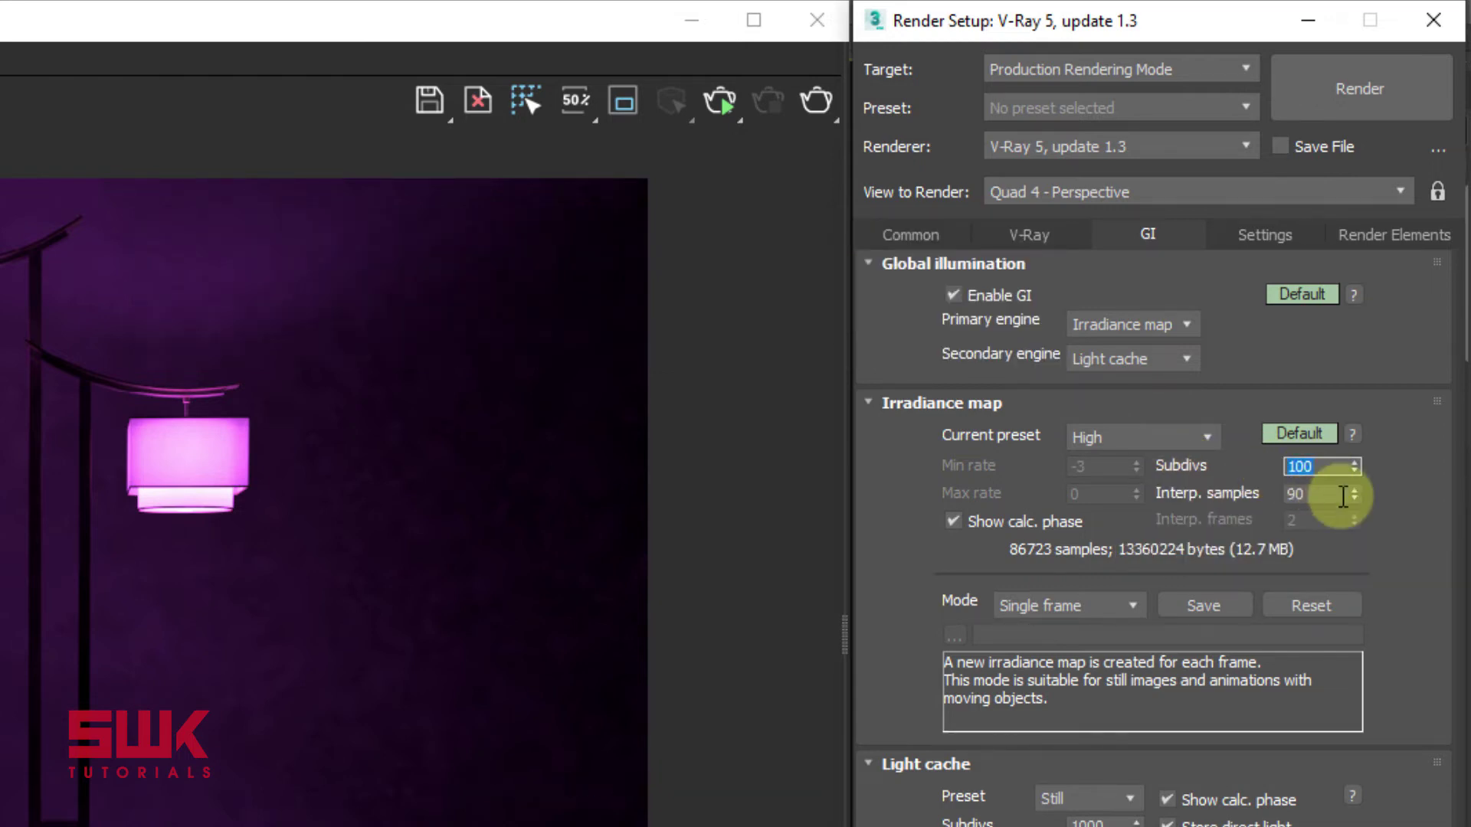
double_click(1310, 493)
double_click(1304, 467)
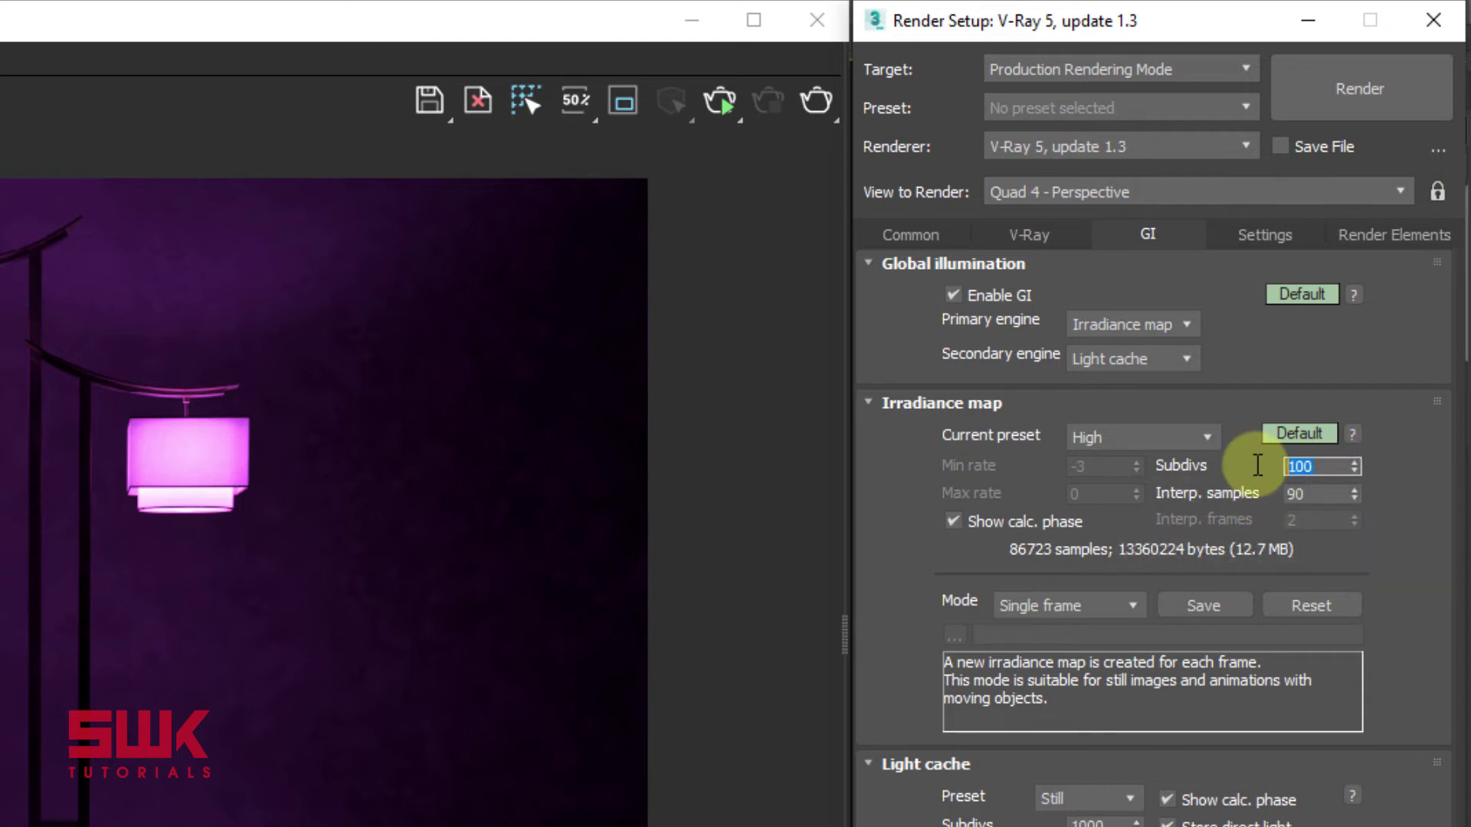
double_click(1322, 493)
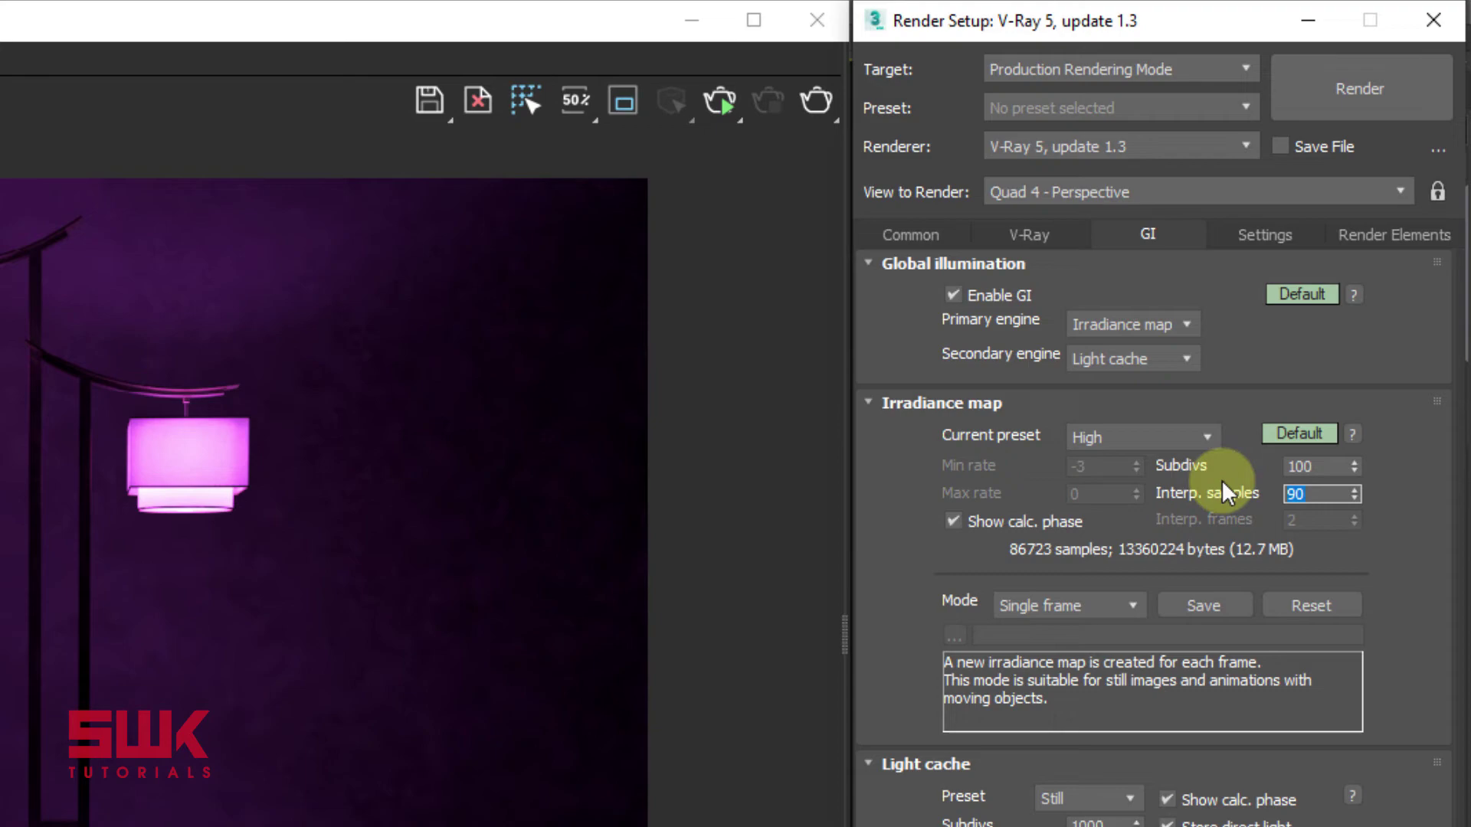
key("Return")
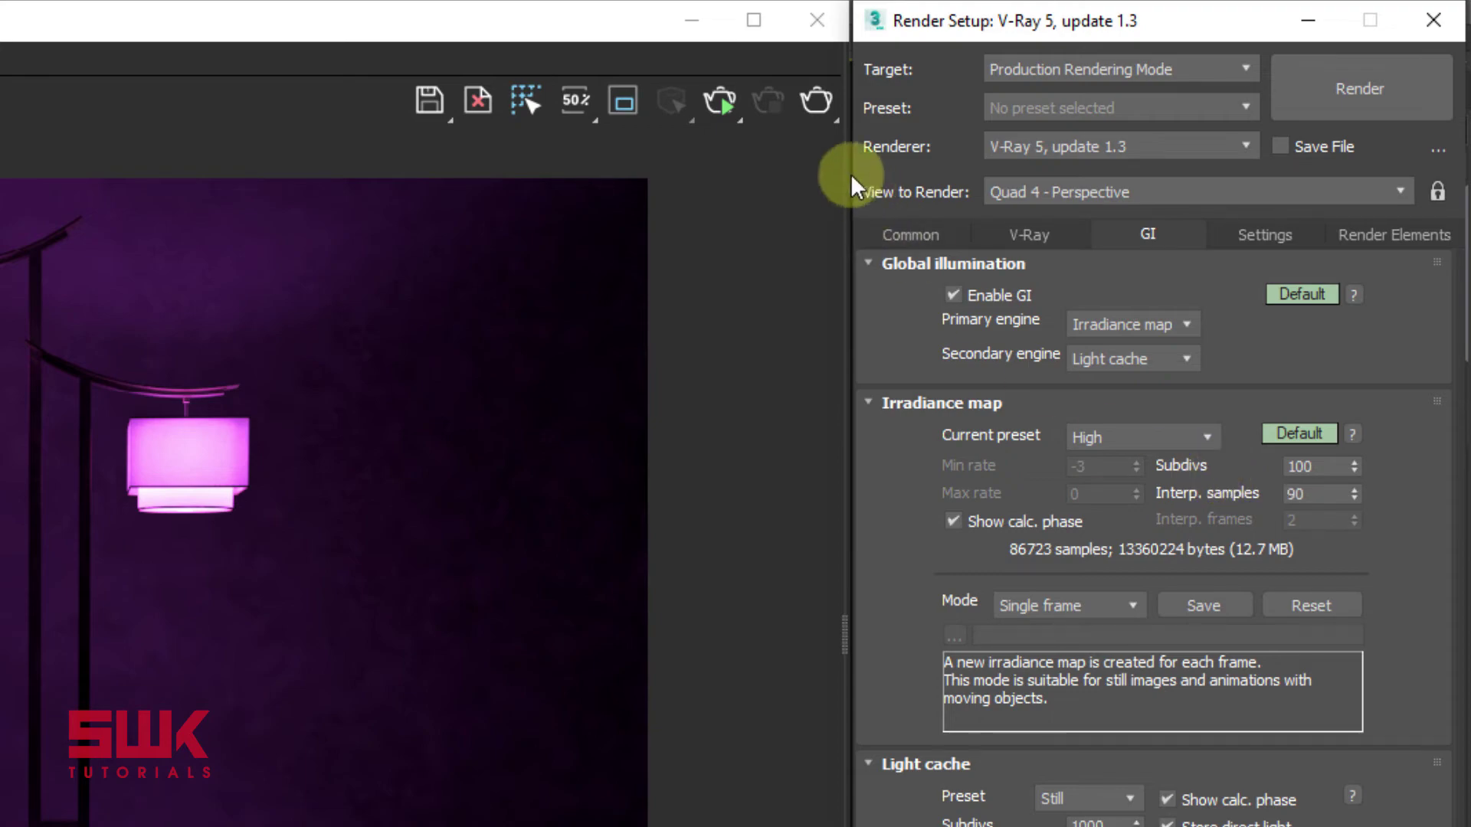
Re-render the lamp scene in V-Ray with 100 subdivs and 90 interpolation samples
left_click(807, 114)
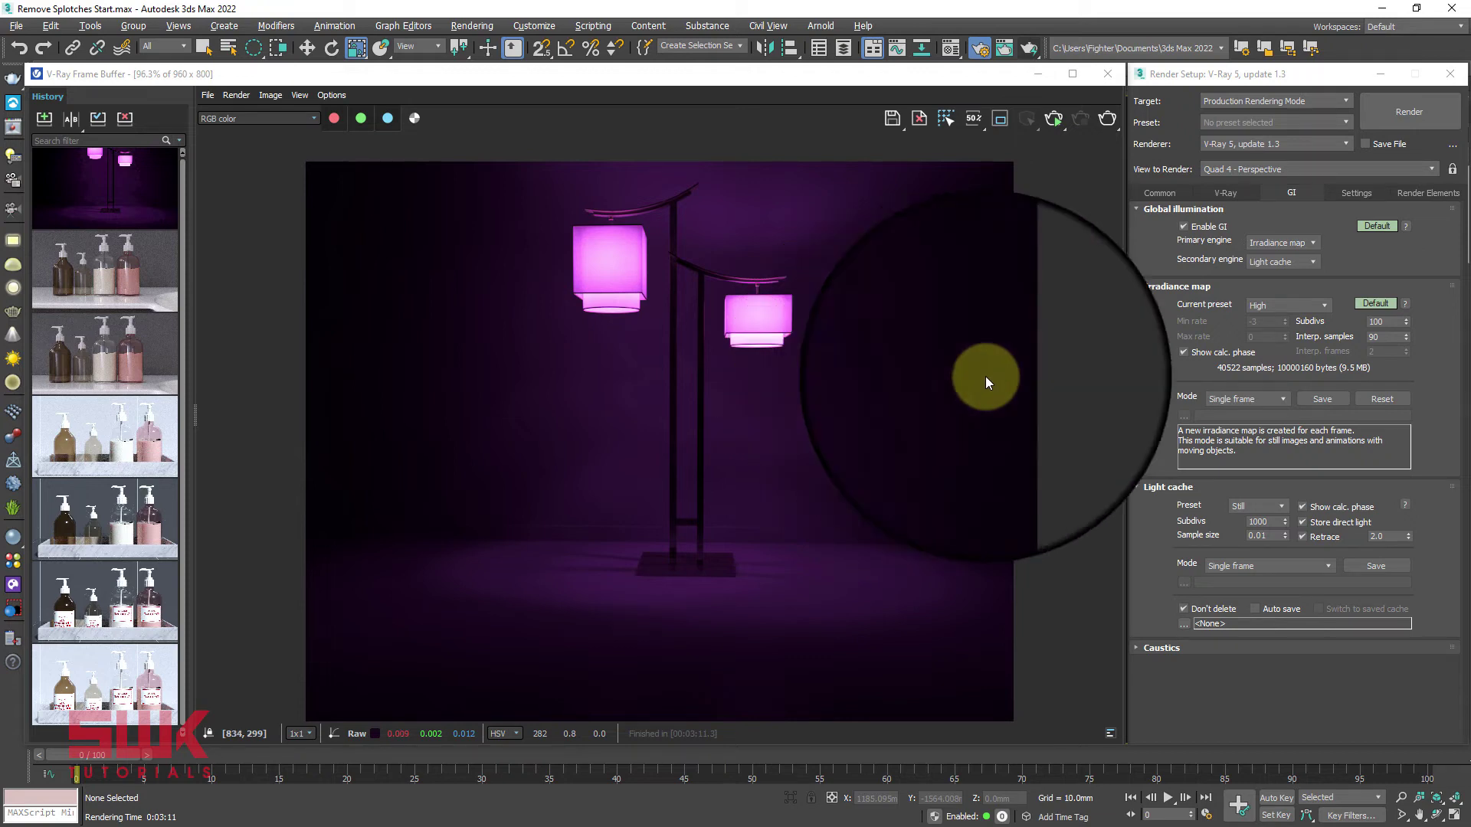
Switch the irradiance map Current preset from High to Medium
left_click(1252, 304)
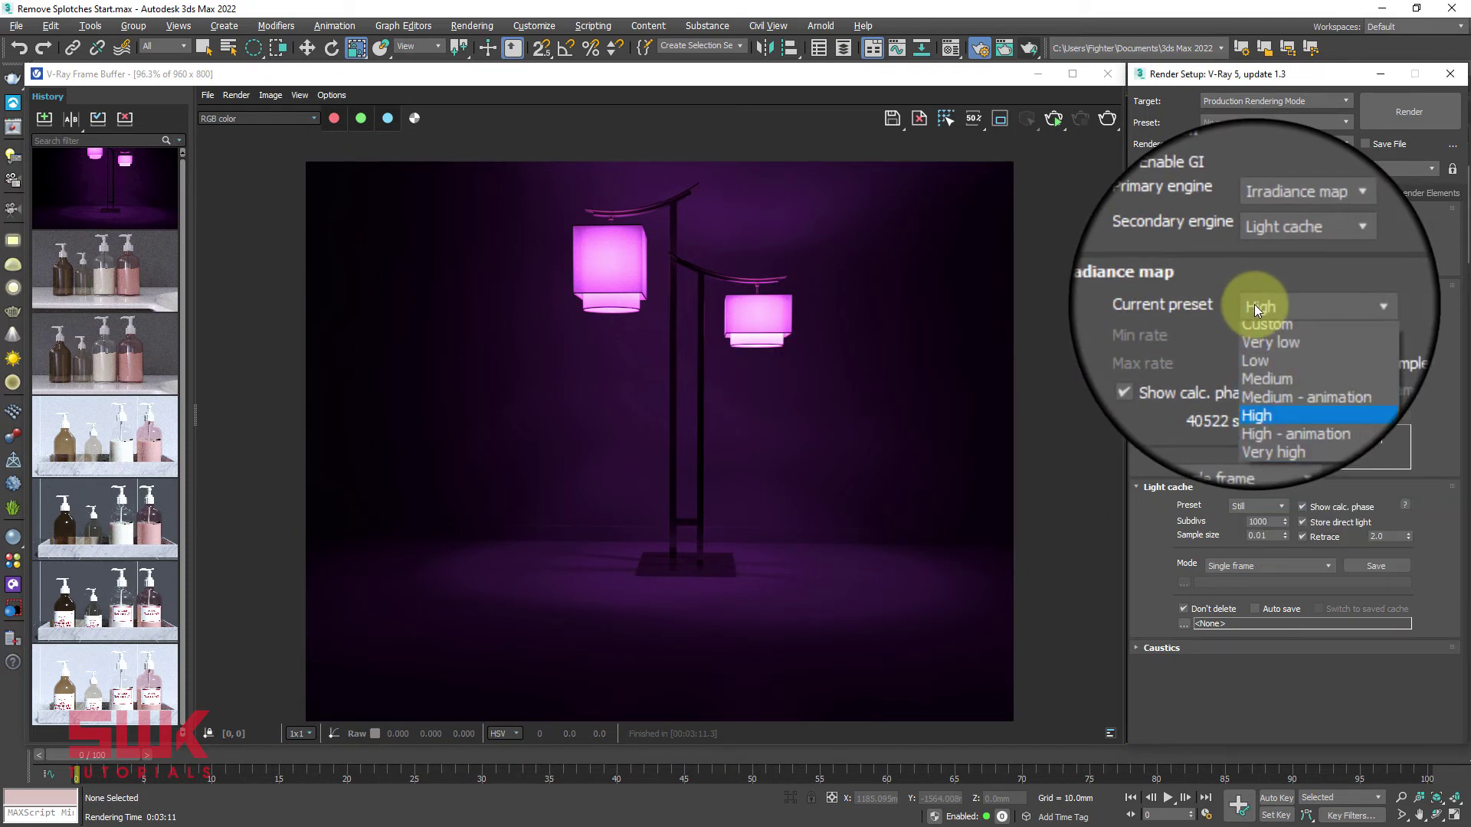
left_click(1268, 351)
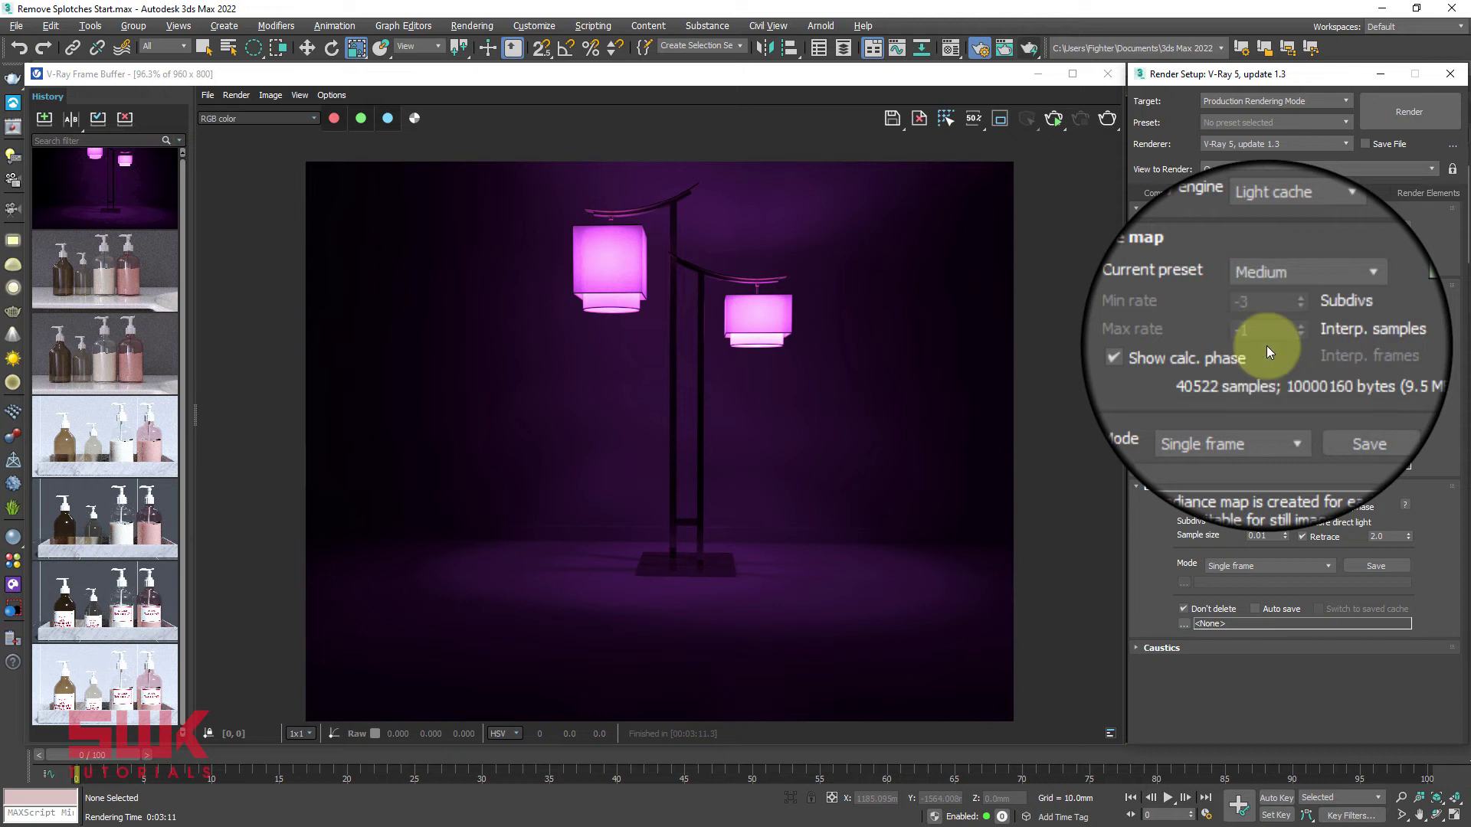